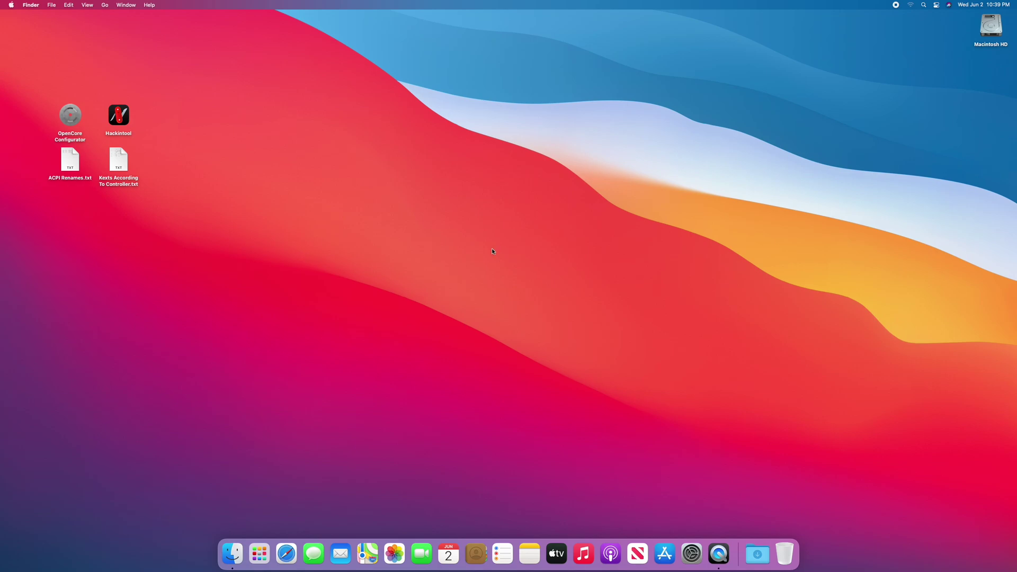
# - Open ACPI Renames.txt and select the EHC1/EHC2, EHC0-to-EH02 and EUSB/USBE rename rows
pyautogui.doubleClick(70, 161)
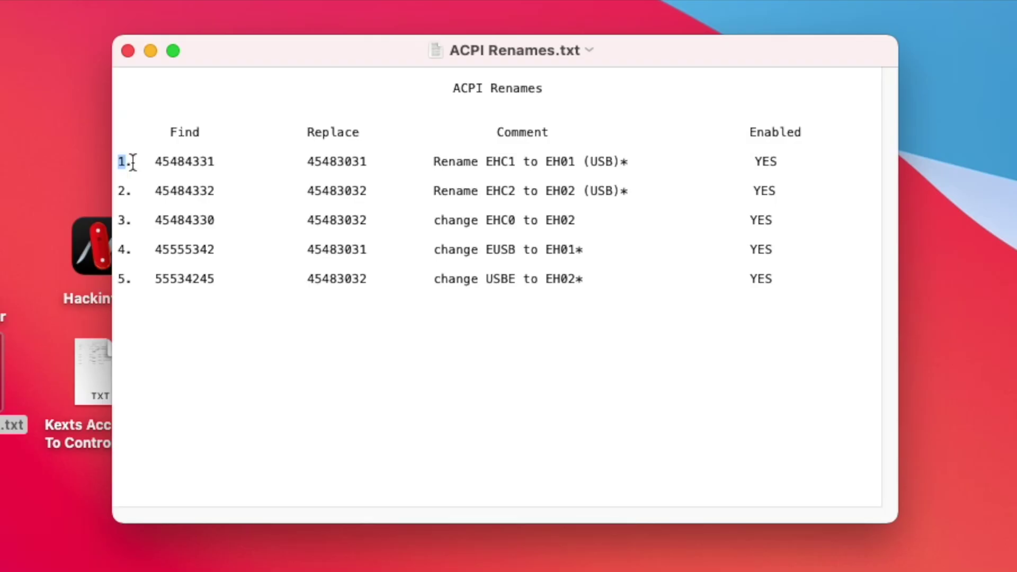
pyautogui.moveTo(127, 85); pyautogui.dragTo(408, 100)
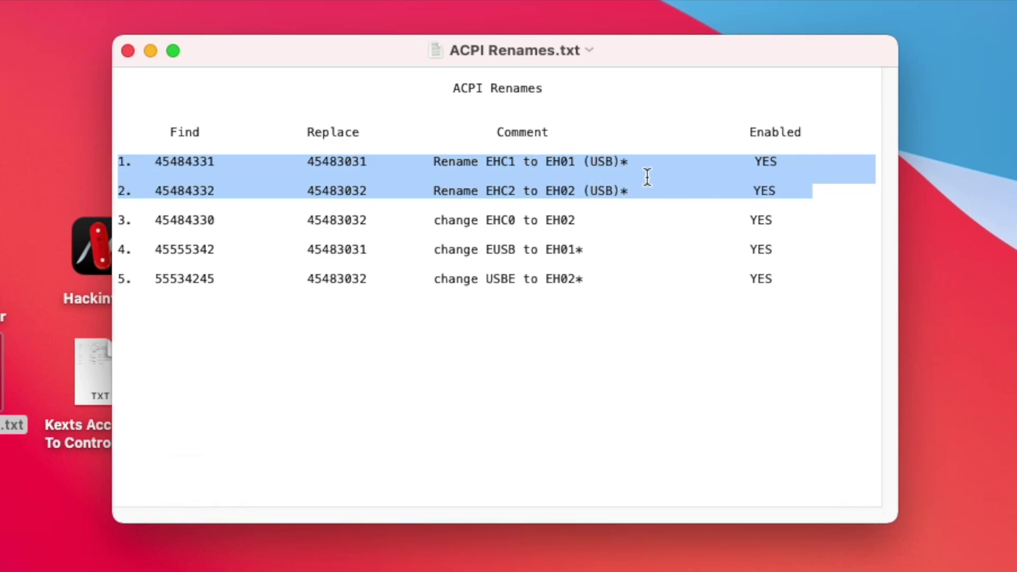
pyautogui.moveTo(119, 222); pyautogui.dragTo(836, 225)
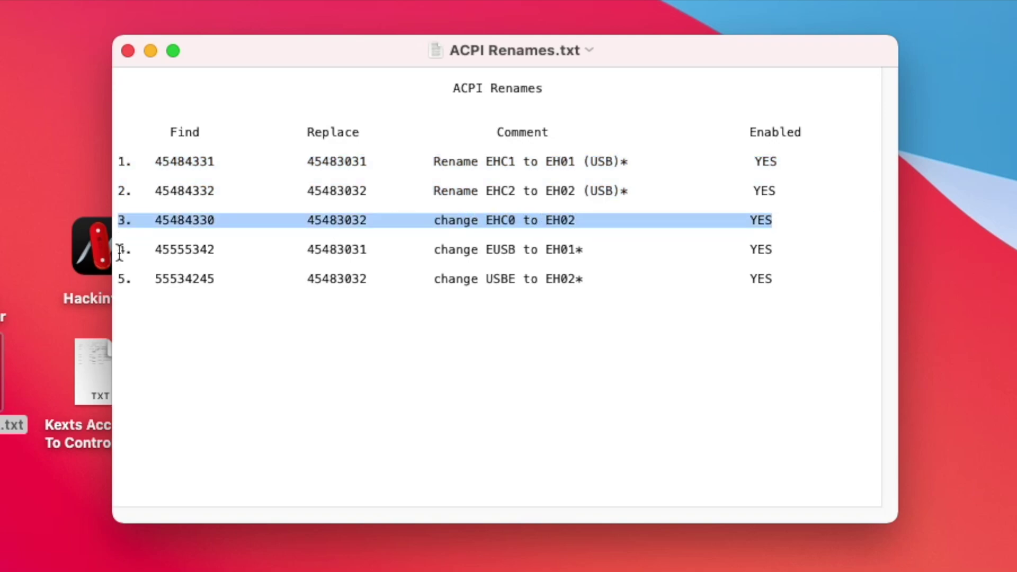
pyautogui.moveTo(118, 248); pyautogui.dragTo(861, 284)
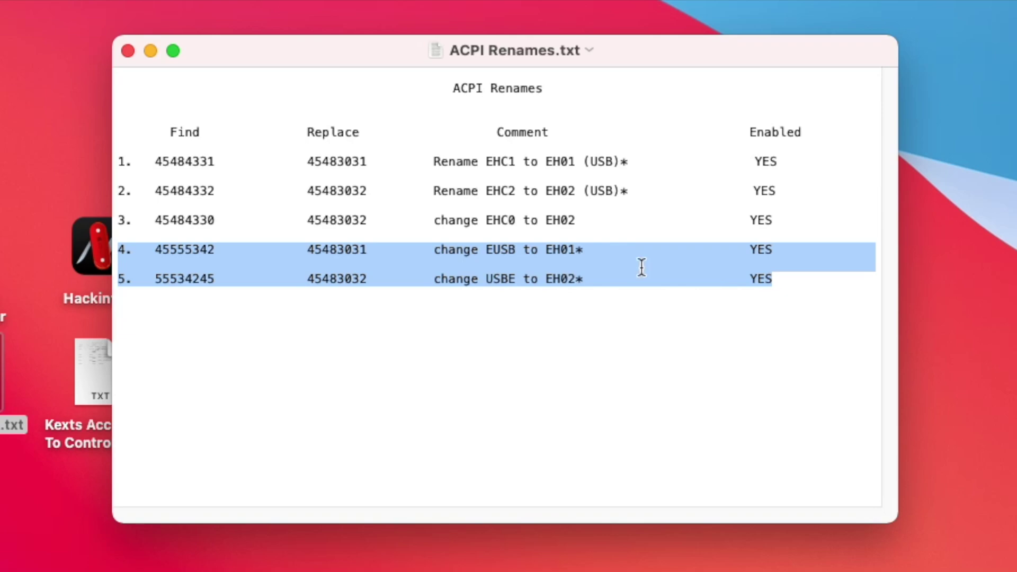
# - Quit TextEdit, read the Kexts According To Controller notes, and launch Hackintool
pyautogui.click(33, 4)
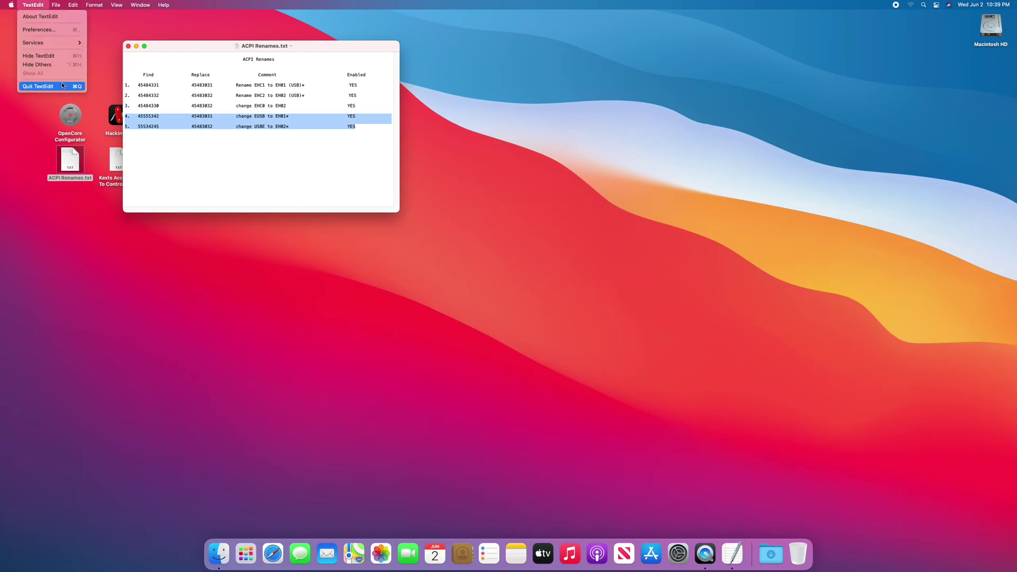
pyautogui.click(61, 85)
pyautogui.doubleClick(125, 156)
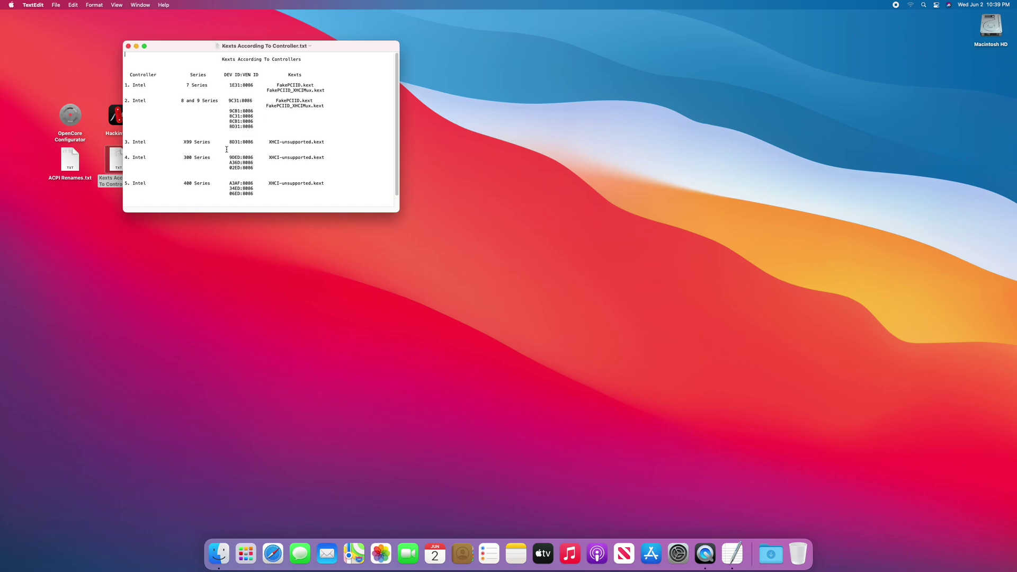
pyautogui.scroll(-1, 377, 86)
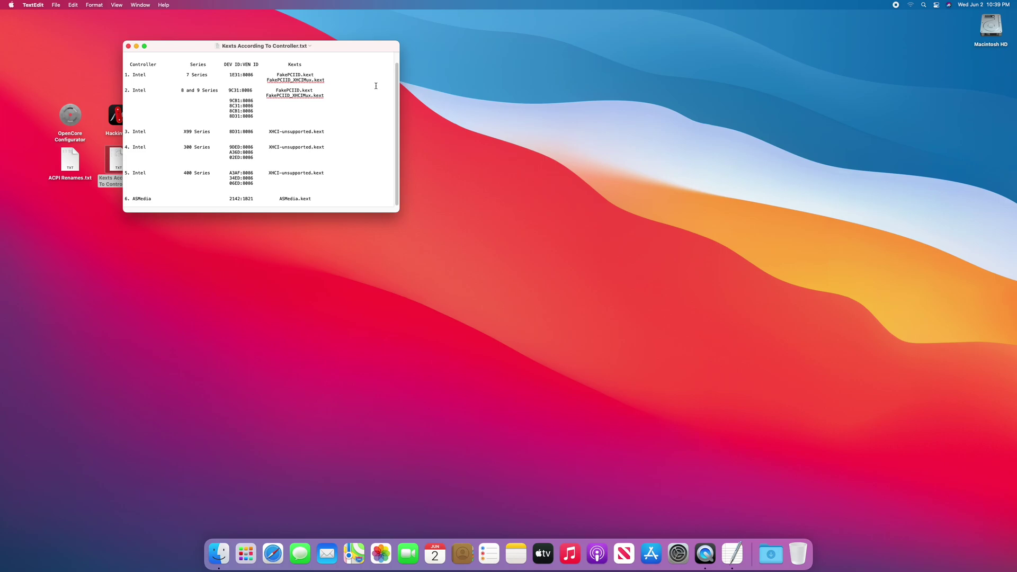
pyautogui.doubleClick(116, 114)
# - Select the 00:14.0 USB controller in Hackintool's PCIe device list, then close Hackintool
pyautogui.click(598, 199)
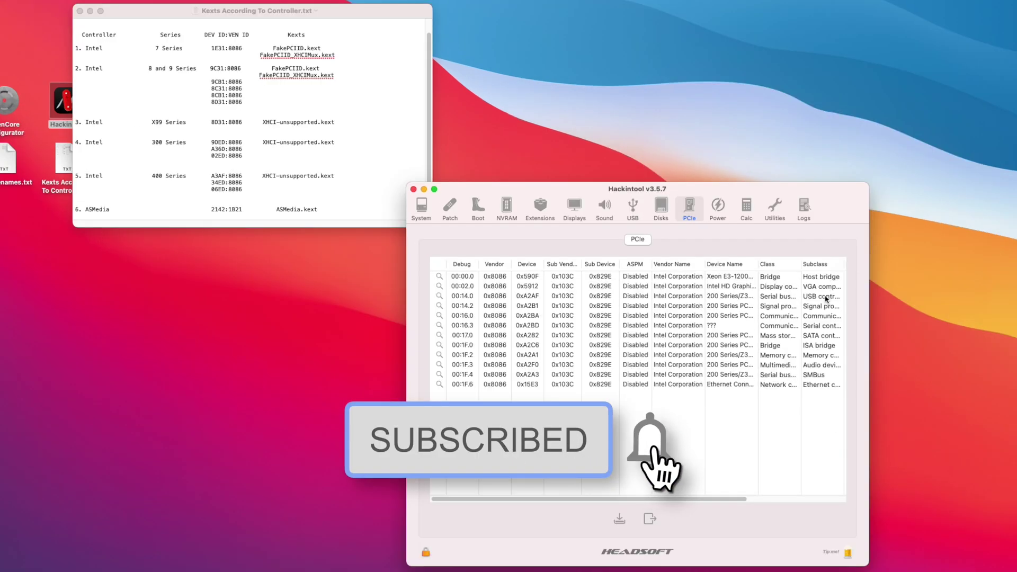
pyautogui.click(648, 265)
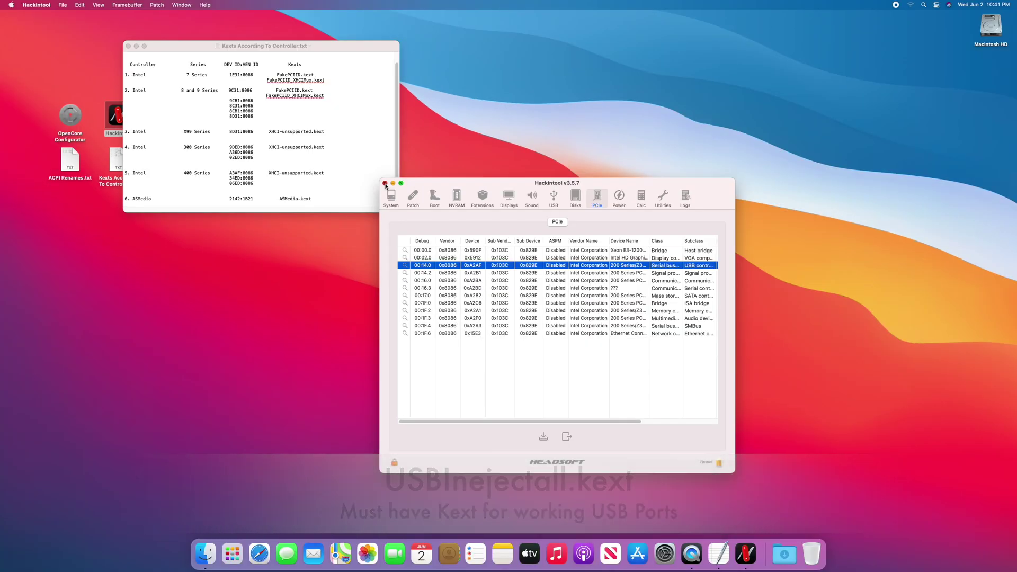
pyautogui.click(414, 189)
# - Launch OpenCore Configurator and open EFI/OC/config.plist from the mounted EFI partition
pyautogui.doubleClick(70, 115)
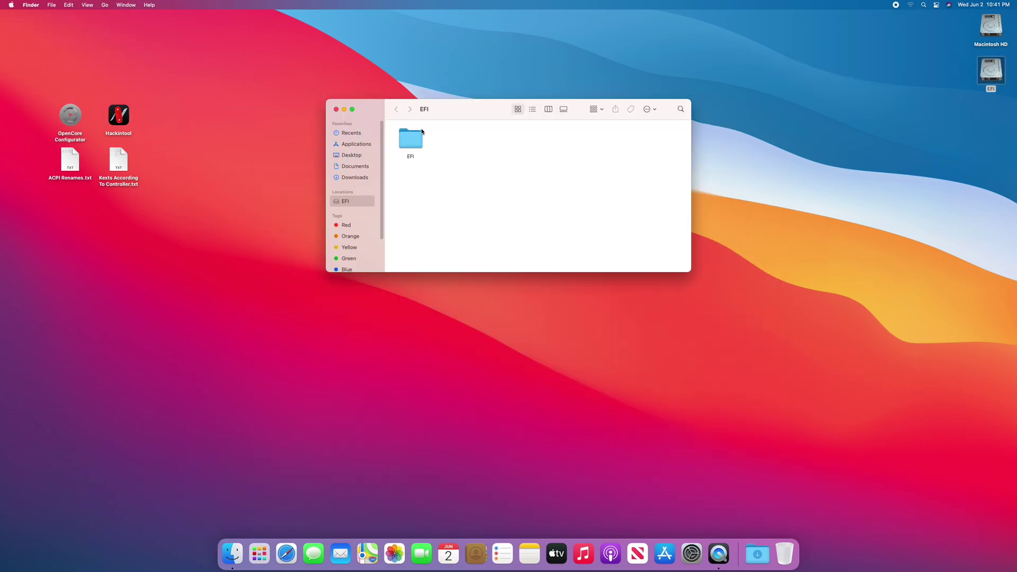
pyautogui.doubleClick(422, 133)
pyautogui.doubleClick(453, 138)
pyautogui.doubleClick(450, 144)
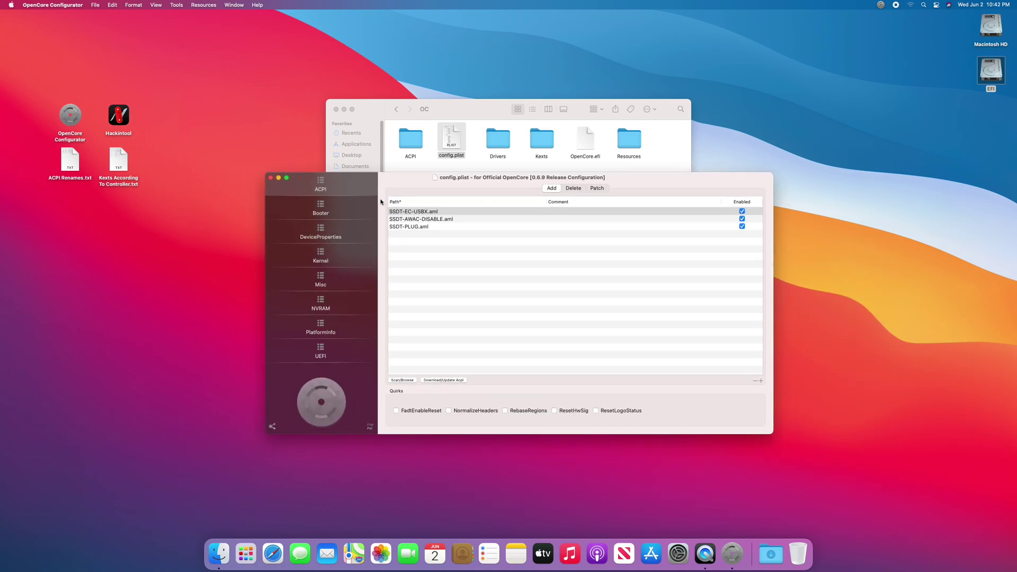
# - Select USBInjectAll.kext in the Kernel kext list, then quit OpenCore Configurator
pyautogui.click(346, 258)
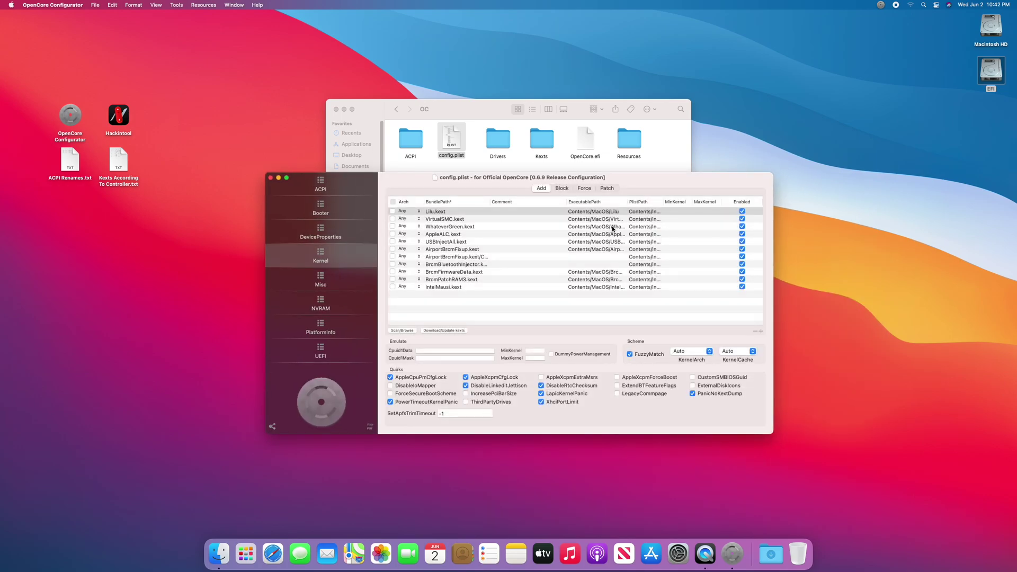
pyautogui.click(449, 243)
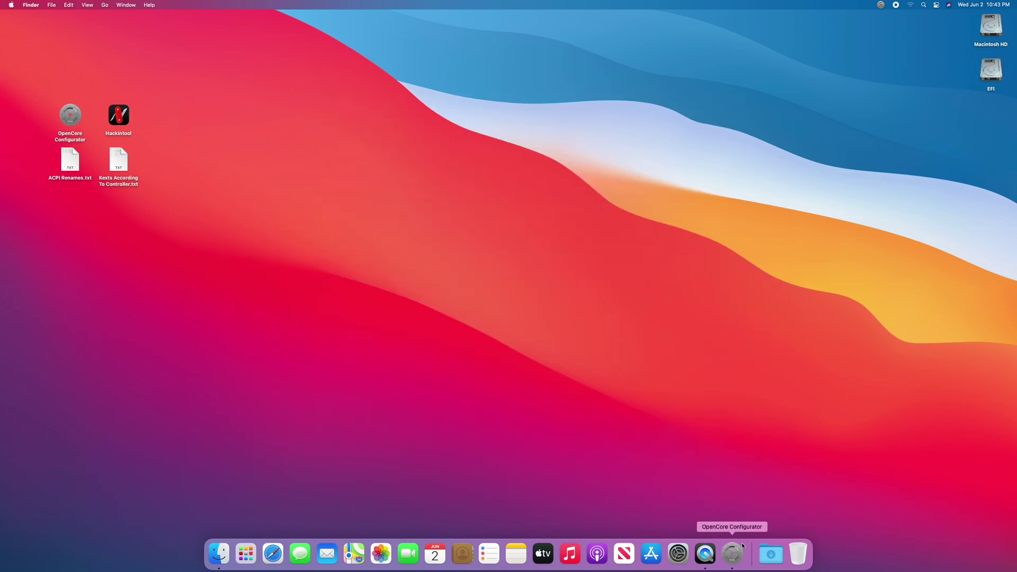
pyautogui.rightClick(737, 551)
pyautogui.click(738, 524)
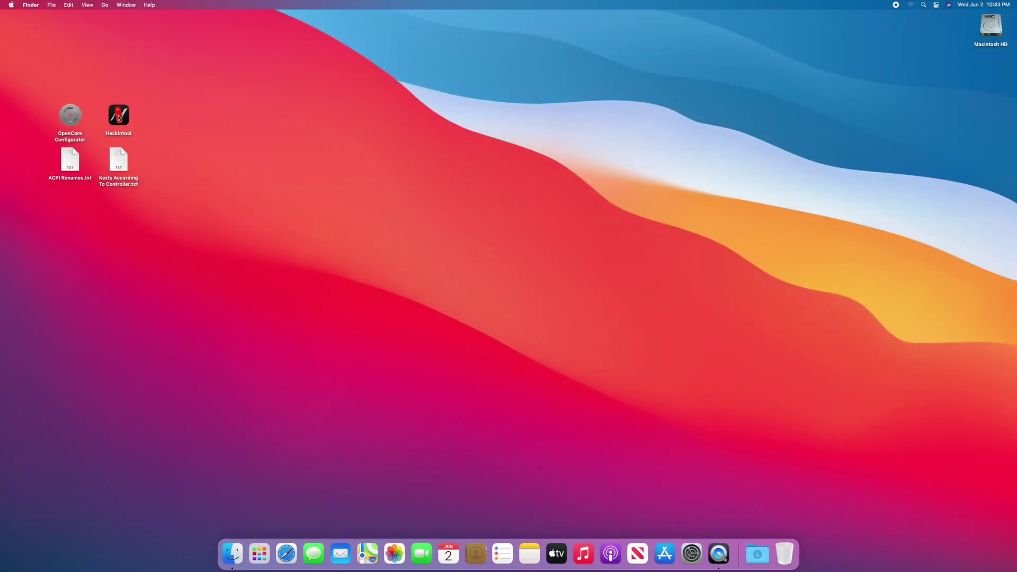
# - Launch Hackintool on the 200 Series/Z370 USB ports list and dismiss a Disk Not Ejected notification
pyautogui.doubleClick(119, 117)
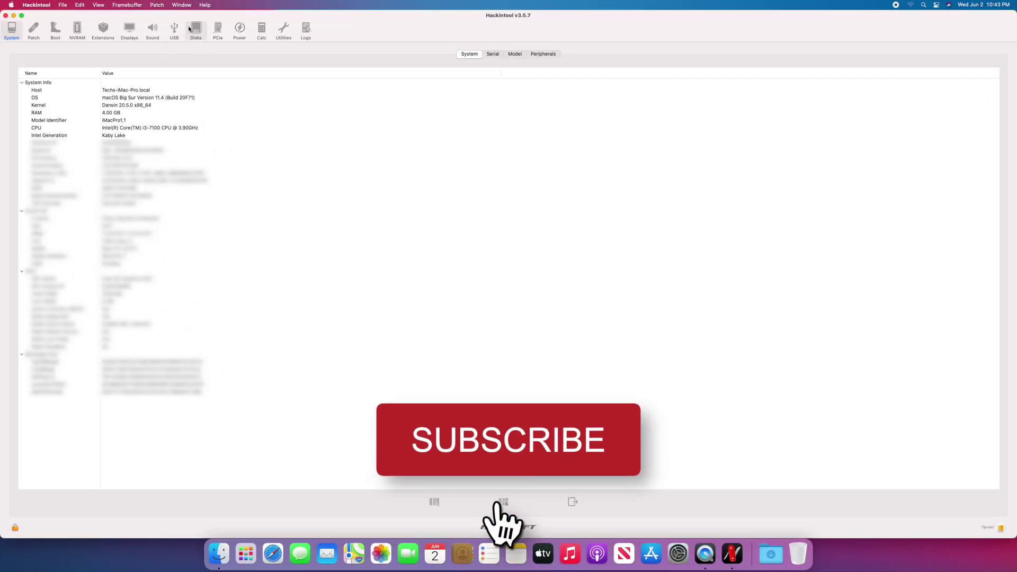
pyautogui.click(174, 29)
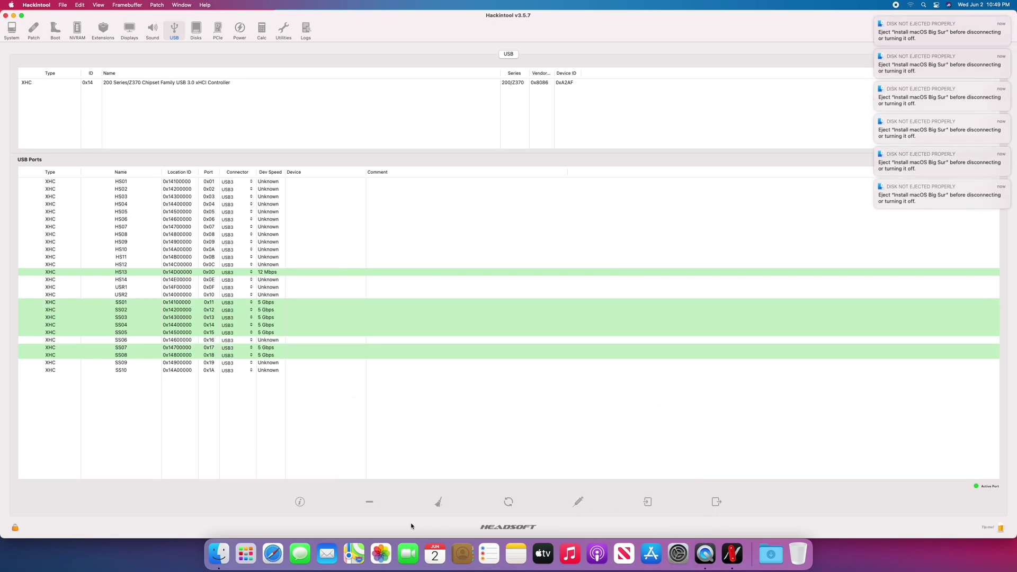
pyautogui.click(876, 19)
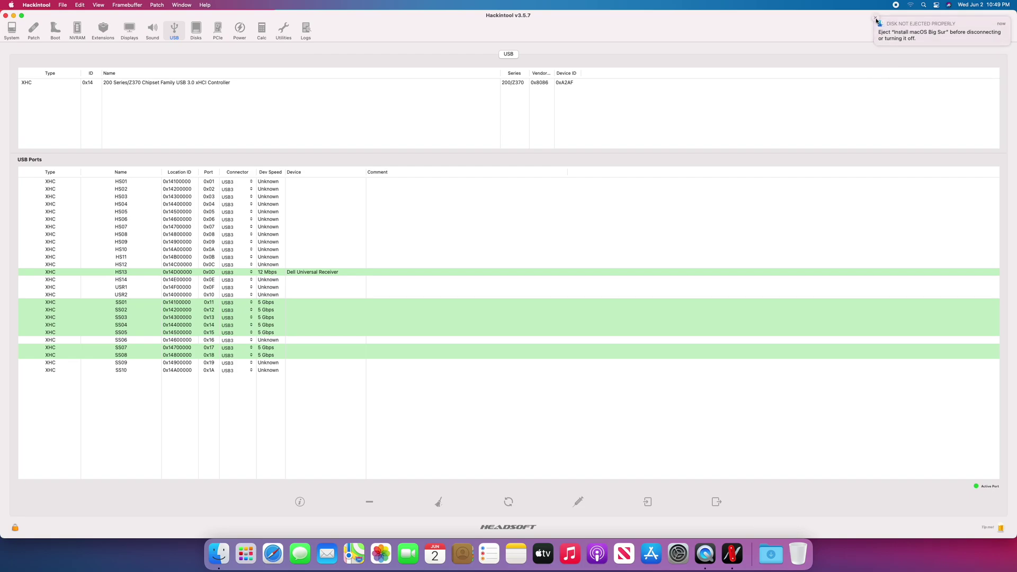
# - Uncheck the XhciPortLimit kernel quirk in config.plist and save the file
pyautogui.click(876, 19)
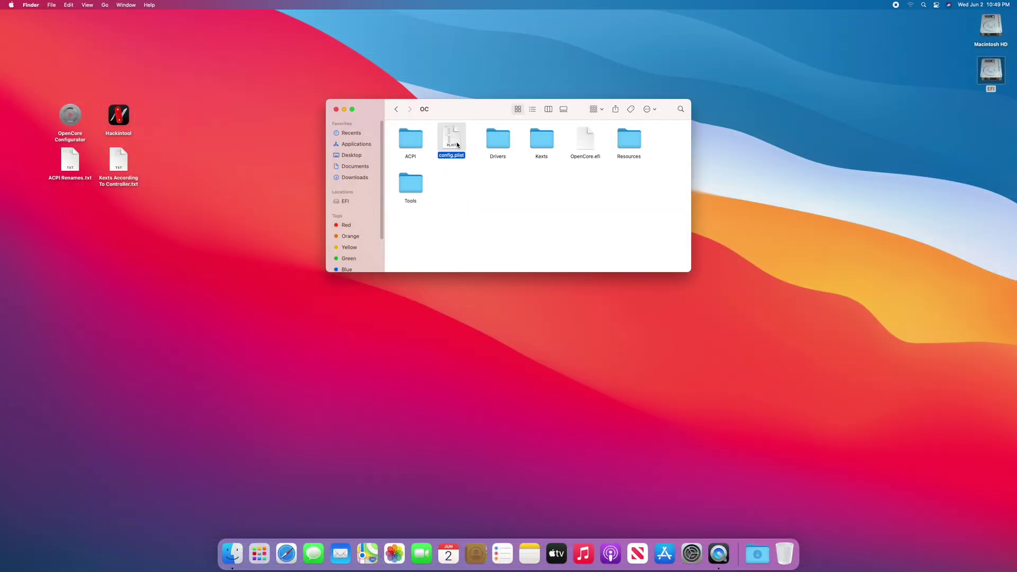
pyautogui.doubleClick(451, 139)
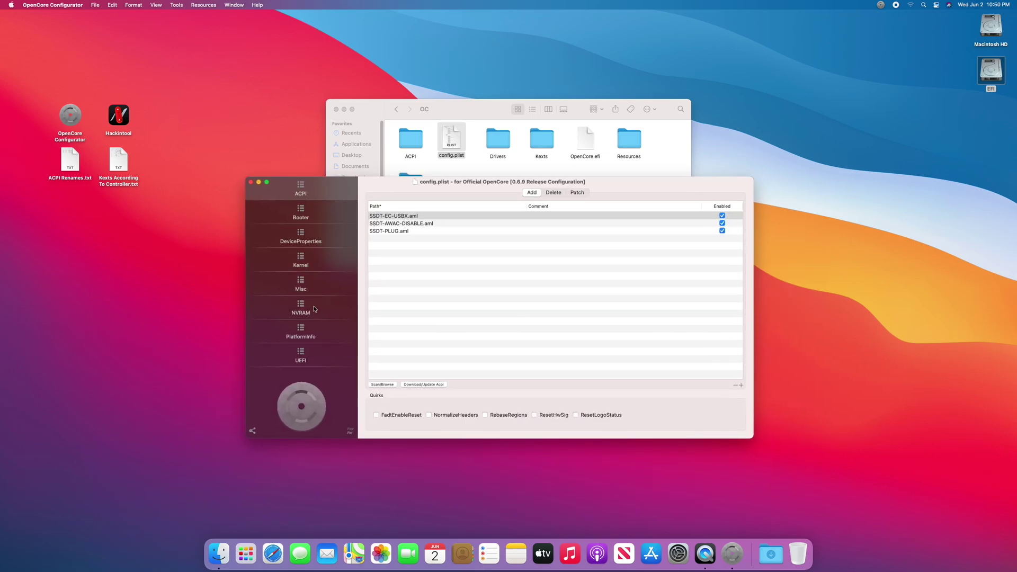
pyautogui.click(303, 261)
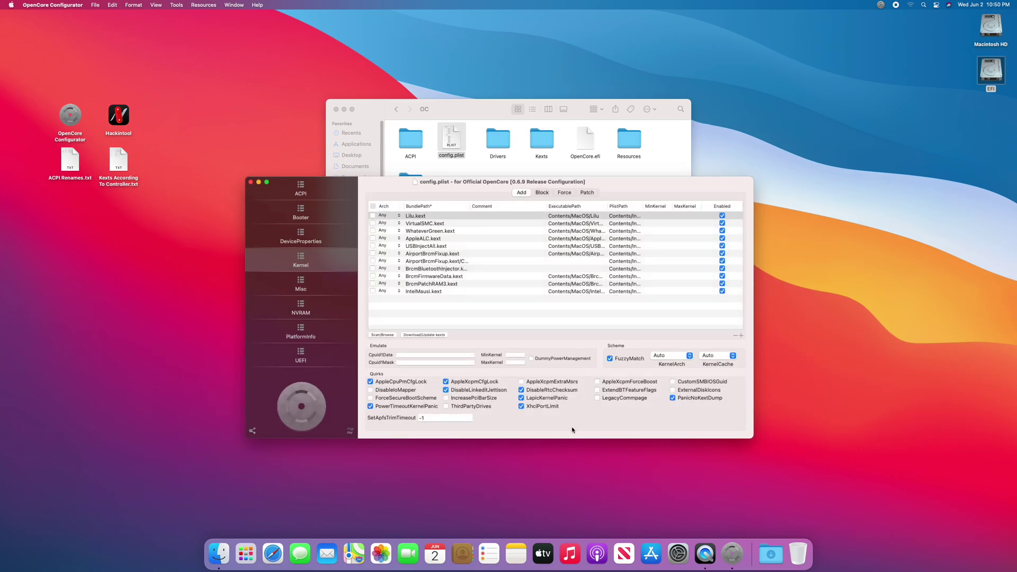
pyautogui.click(522, 407)
pyautogui.click(250, 182)
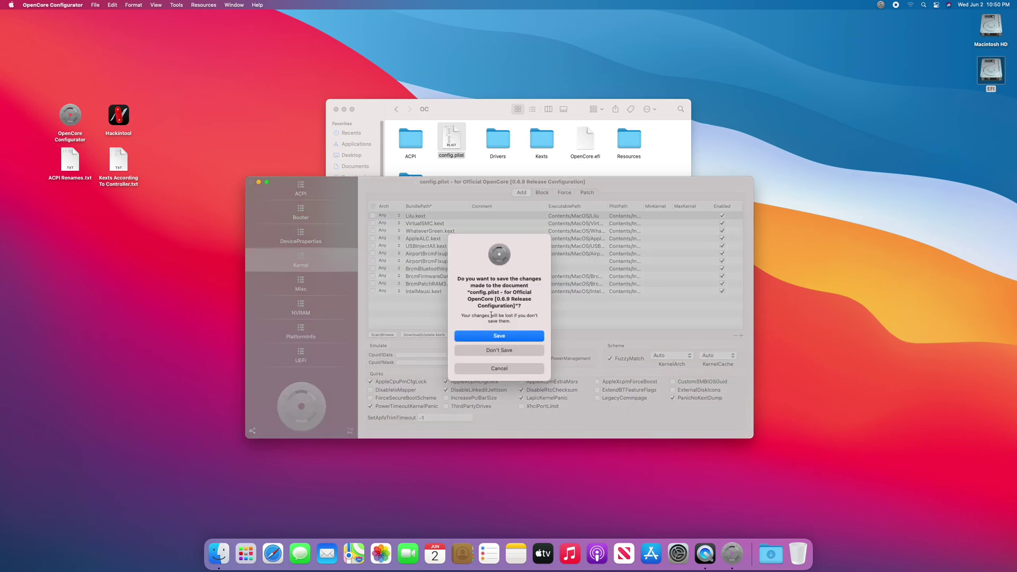
pyautogui.click(502, 338)
pyautogui.click(509, 209)
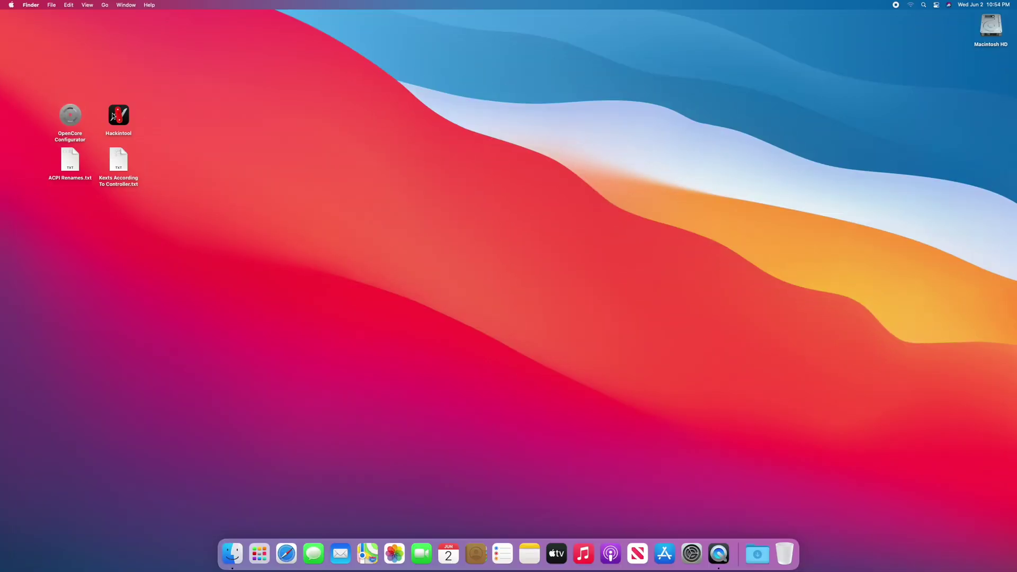
pyautogui.click(113, 116)
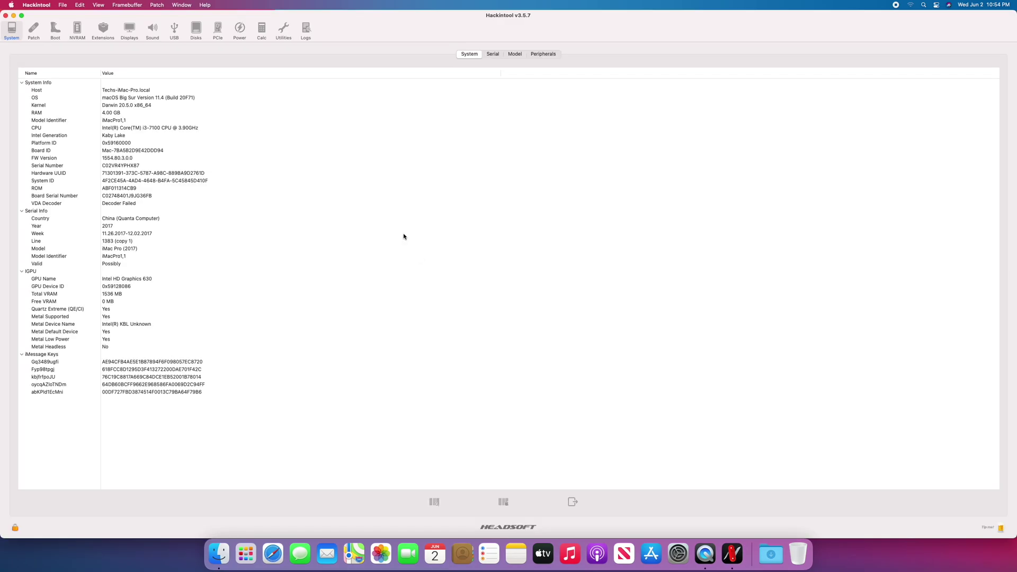
# - Show Hackintool's USB ports to see HS01–HS04 active and HS13 with the Dell Universal Receiver
pyautogui.click(174, 31)
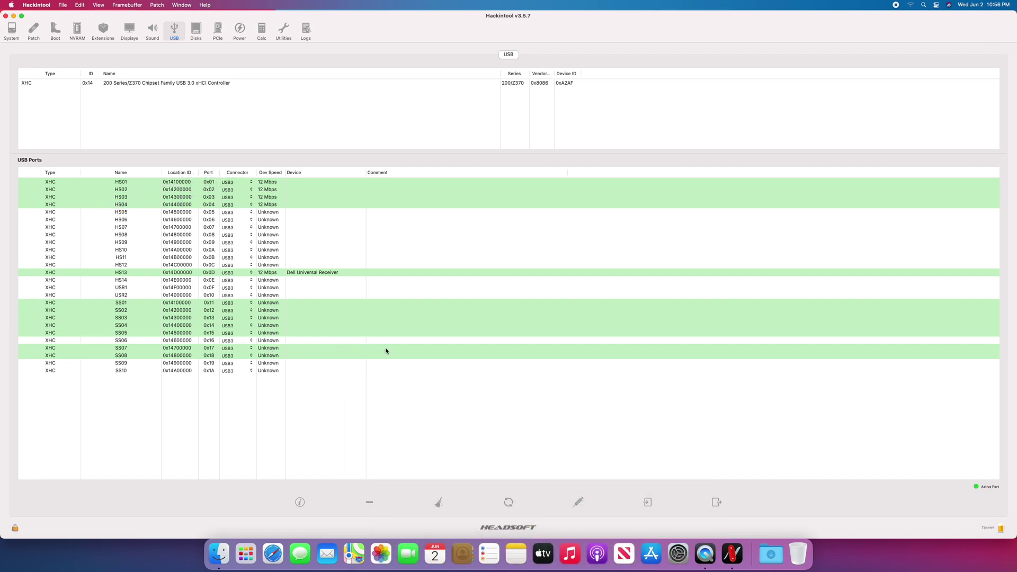
# - Unlock editing with the admin password and delete inactive ports HS05 onward, SS06, SS09 and SS10
pyautogui.click(14, 529)
pyautogui.write('1234')
pyautogui.press('Return')
pyautogui.moveTo(272, 213); pyautogui.dragTo(271, 295)
pyautogui.keyDown('super'); pyautogui.click(275, 340); pyautogui.keyUp('super')
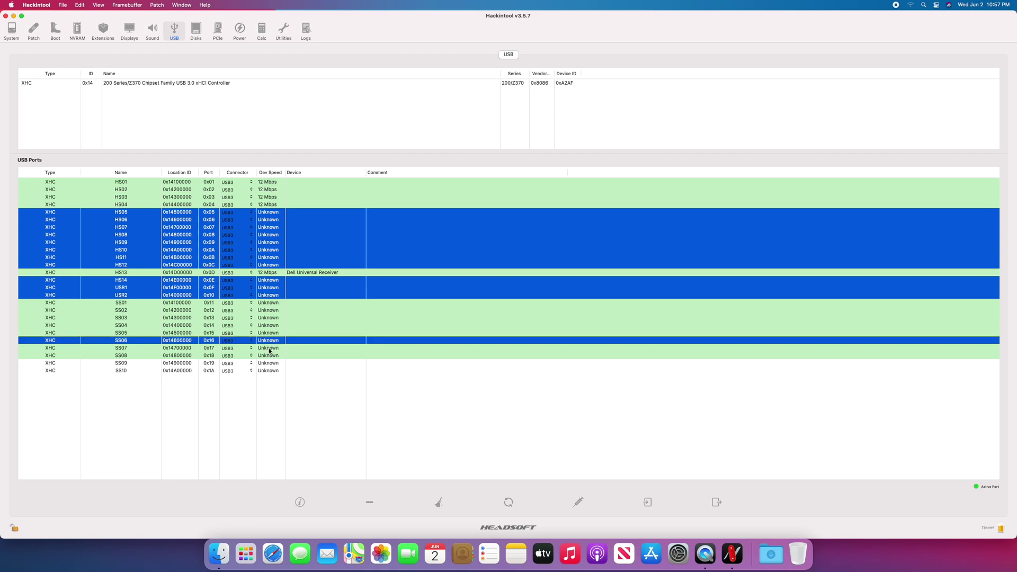
pyautogui.keyDown('super'); pyautogui.click(269, 363); pyautogui.keyUp('super')
pyautogui.keyDown('super'); pyautogui.click(269, 371); pyautogui.keyUp('super')
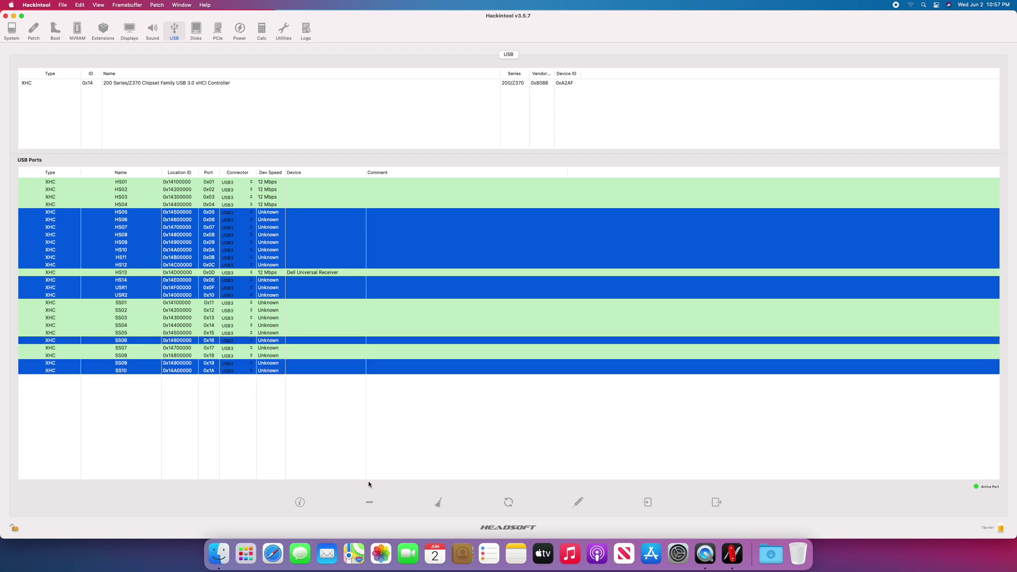
pyautogui.click(369, 502)
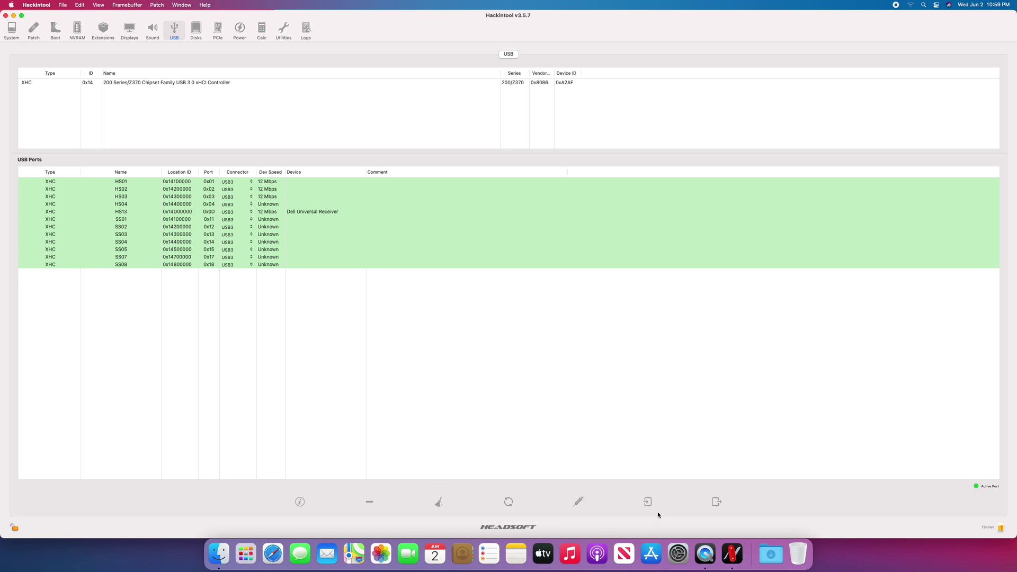
# - Export USBPorts.kext and the SSDT files to the desktop, then quit Hackintool
pyautogui.click(717, 501)
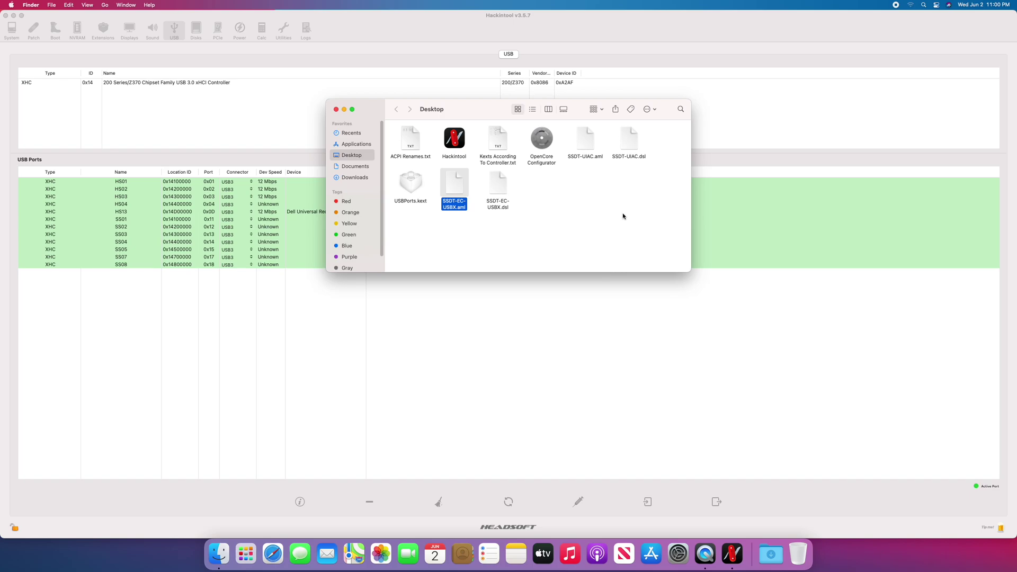
pyautogui.click(336, 110)
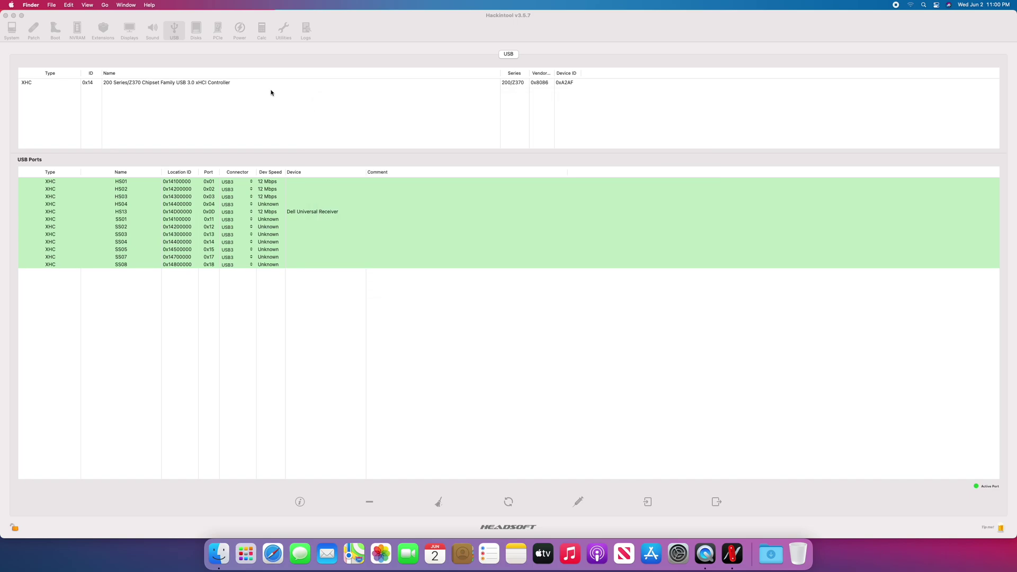
pyautogui.click(270, 90)
pyautogui.click(36, 4)
pyautogui.click(49, 84)
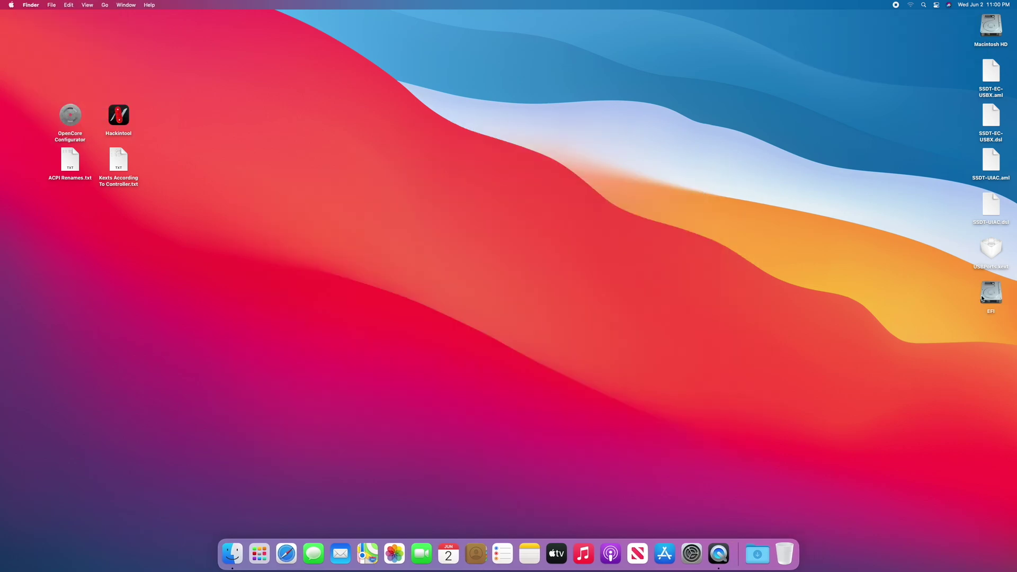
# - Open the EFI volume's EFI/OC/Kexts folder and move USBInjectAll.kext to the Trash
pyautogui.doubleClick(982, 298)
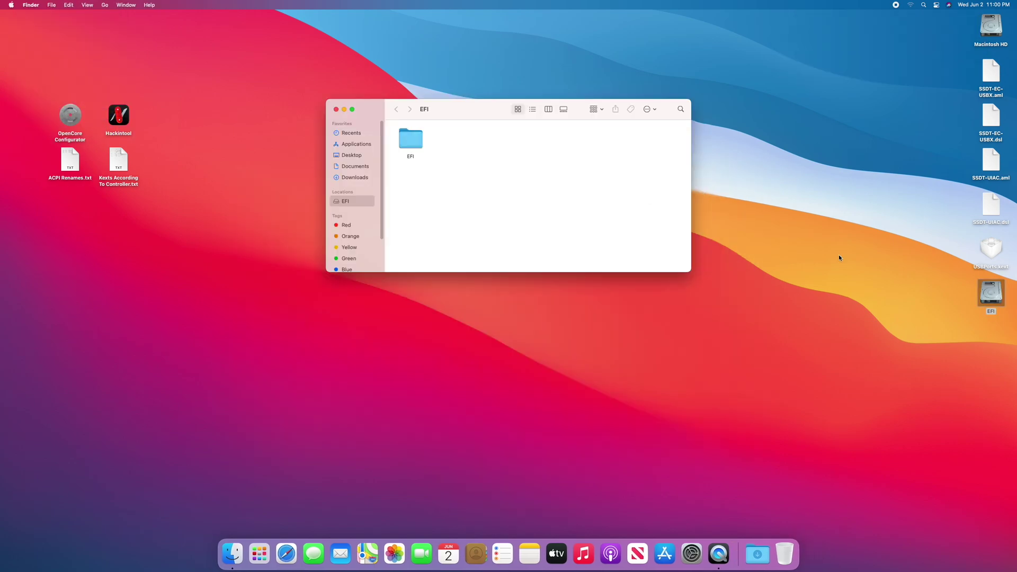
pyautogui.doubleClick(410, 139)
pyautogui.doubleClick(459, 139)
pyautogui.click(415, 151)
pyautogui.doubleClick(415, 150)
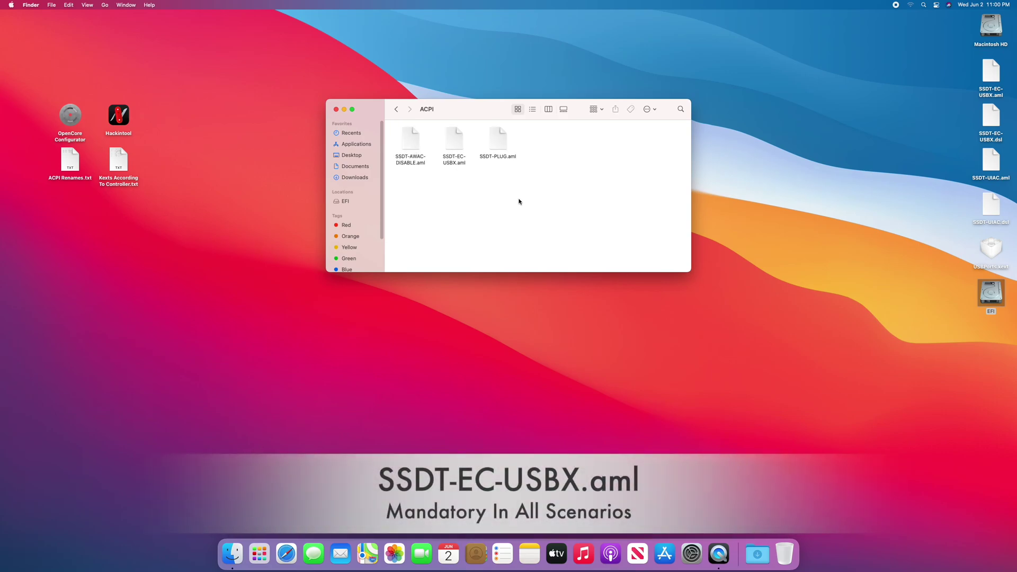
pyautogui.press('super+bracketleft')
pyautogui.click(541, 141)
pyautogui.doubleClick(534, 142)
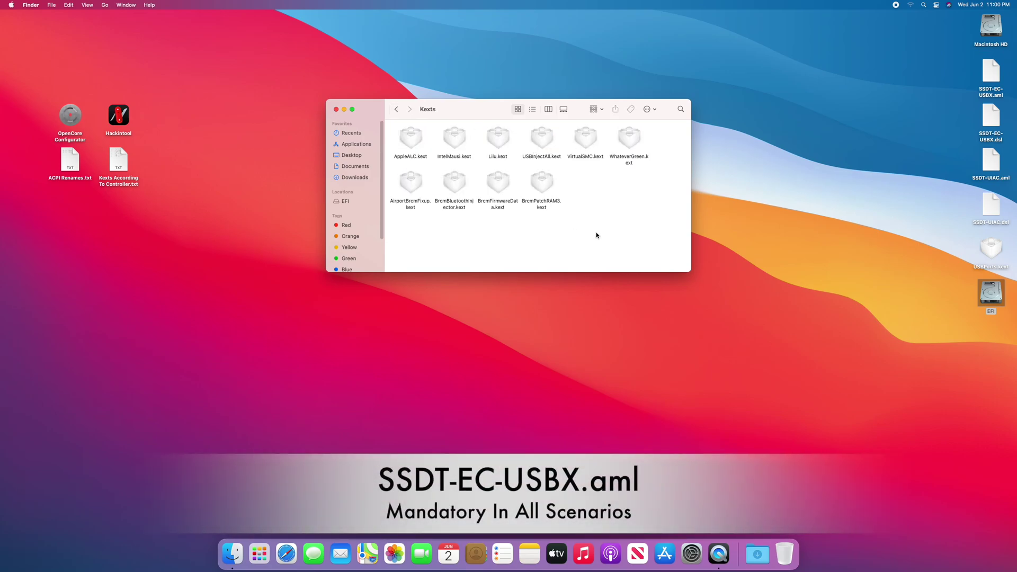
pyautogui.click(543, 138)
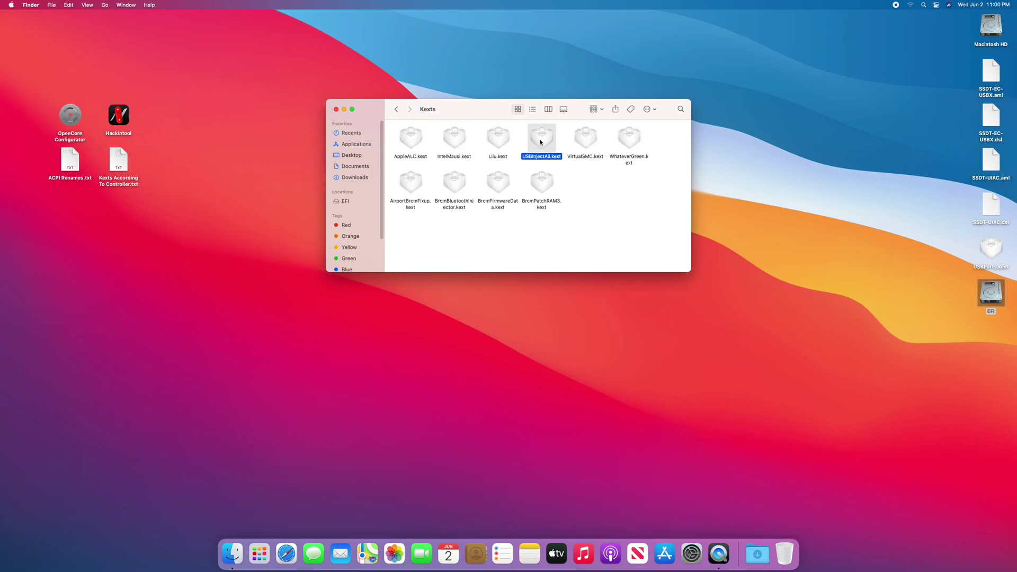
pyautogui.rightClick(542, 138)
pyautogui.click(583, 172)
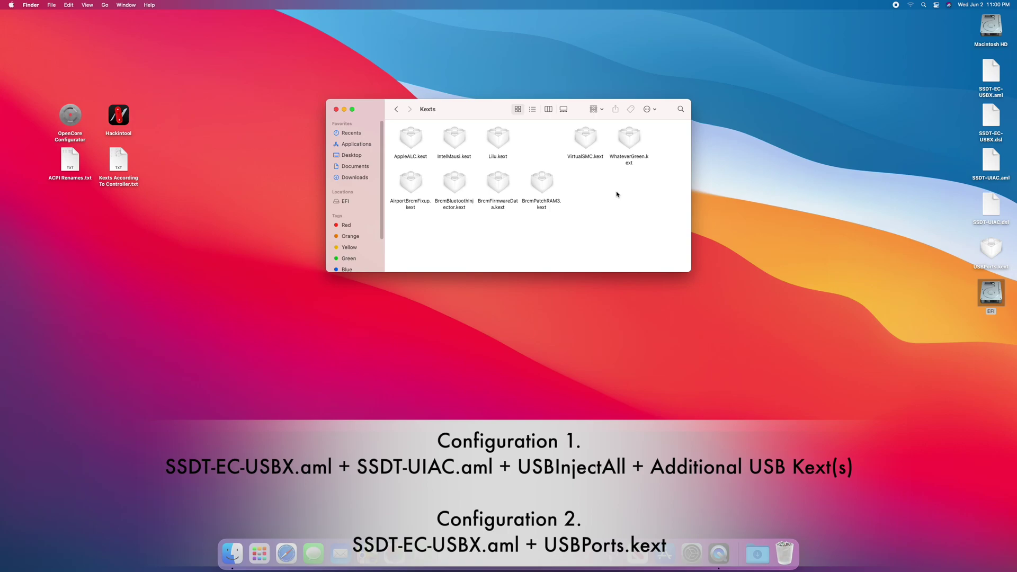
# - Copy USBPorts.kext from the desktop into the Kexts folder and sort it by name
pyautogui.click(991, 249)
pyautogui.click(589, 244)
pyautogui.rightClick(538, 221)
pyautogui.moveTo(577, 291)
pyautogui.click(625, 310)
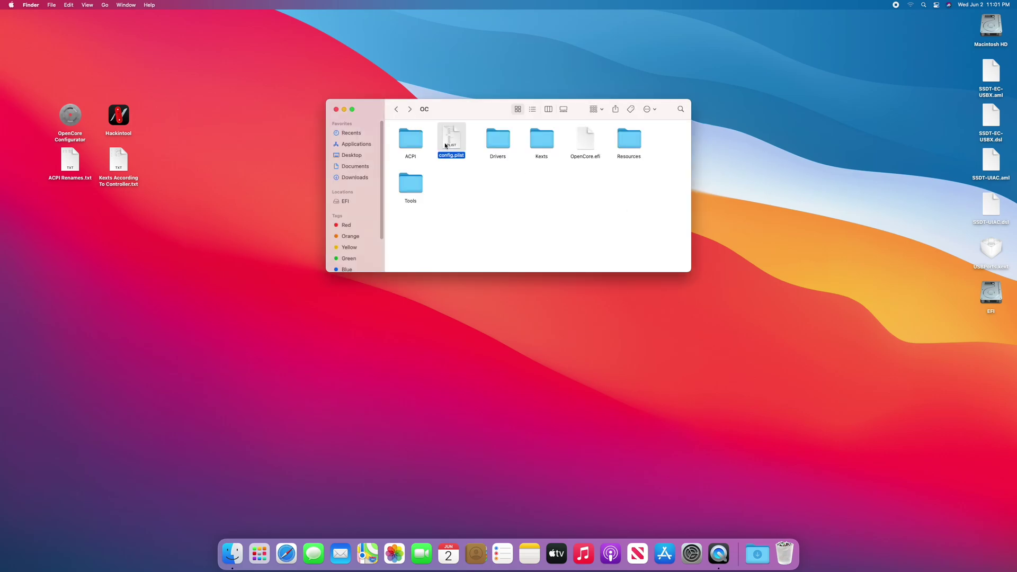
# - Delete the USBInjectAll.kext entry from config.plist's Kernel kext list
pyautogui.doubleClick(450, 140)
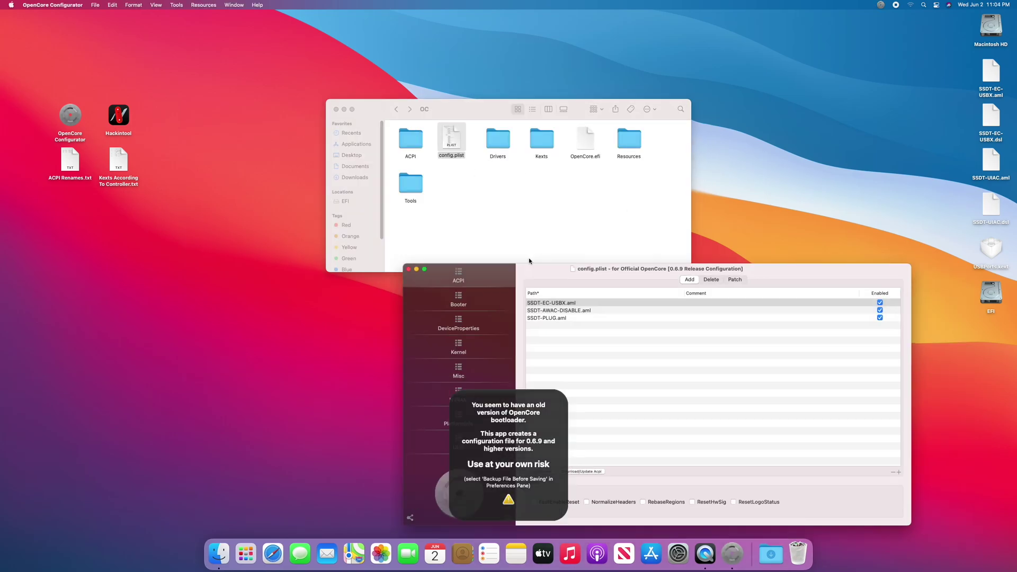
pyautogui.click(334, 263)
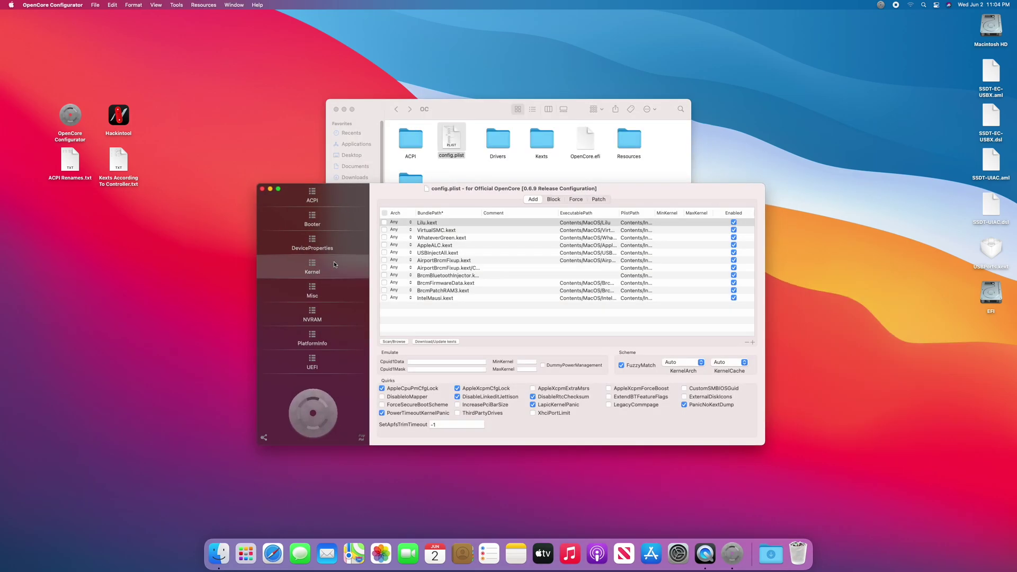
pyautogui.click(441, 253)
pyautogui.click(747, 342)
# - Add USBPorts.kext from the Kexts folder, move it above AirportBrcmFixup.kext, and save config.plist
pyautogui.click(553, 143)
pyautogui.doubleClick(552, 143)
pyautogui.moveTo(451, 186); pyautogui.dragTo(461, 313)
pyautogui.click(487, 306)
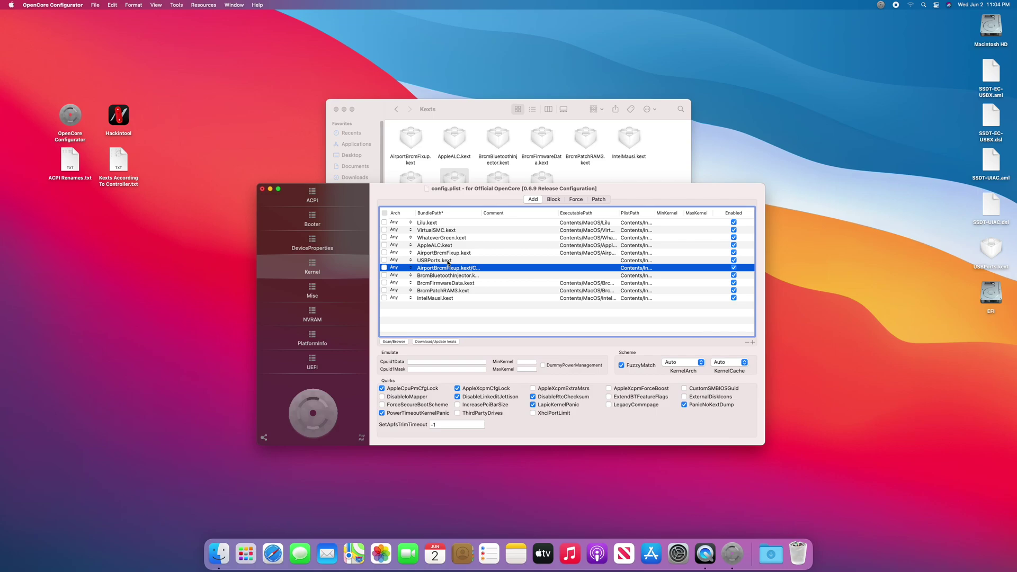
pyautogui.click(446, 260)
pyautogui.moveTo(446, 261); pyautogui.dragTo(411, 251)
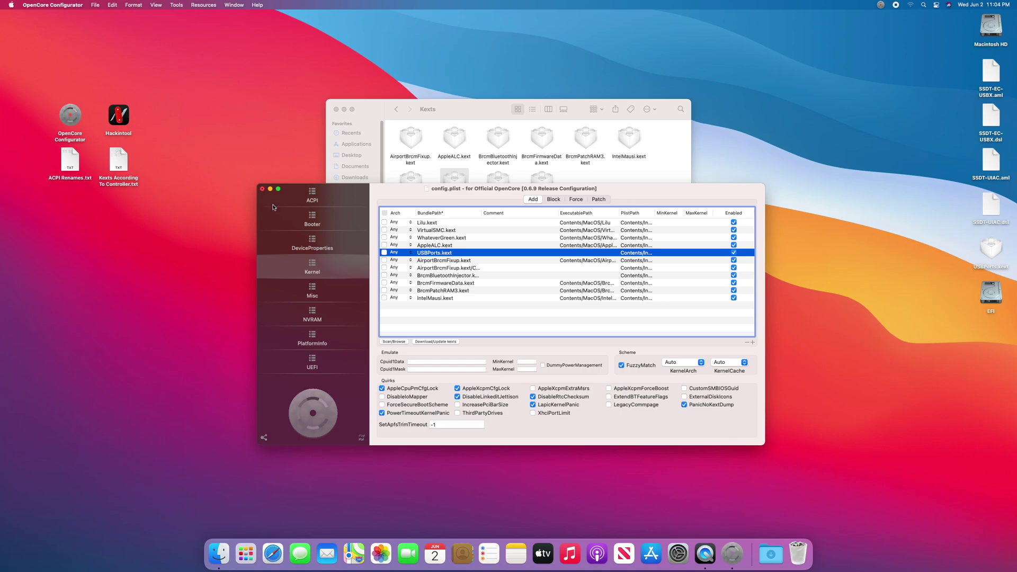
pyautogui.click(261, 189)
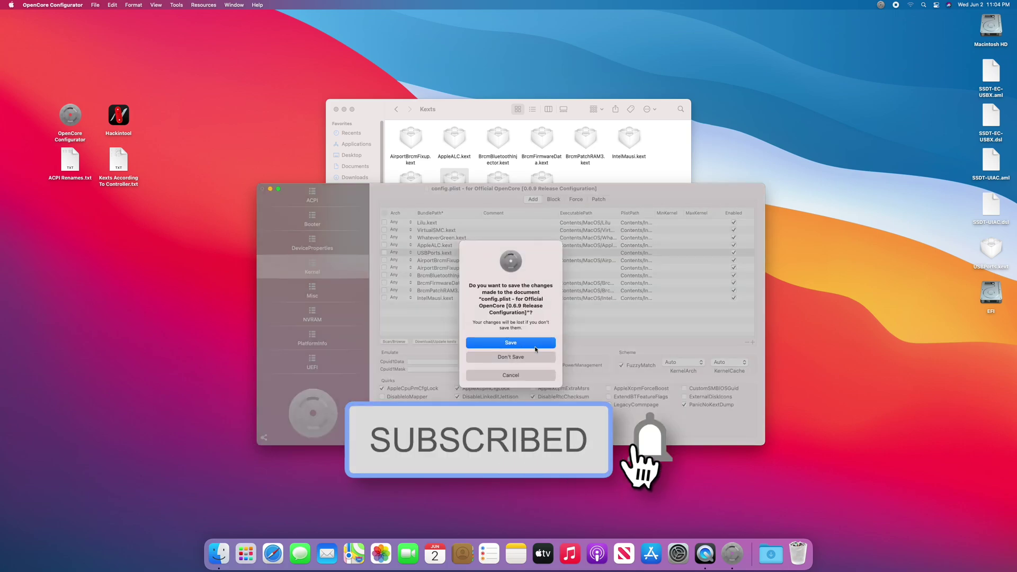
pyautogui.press('Escape')
# - Close the Kexts folder window and eject the EFI volume
pyautogui.press('cmd+w')
pyautogui.press('cmd+w')
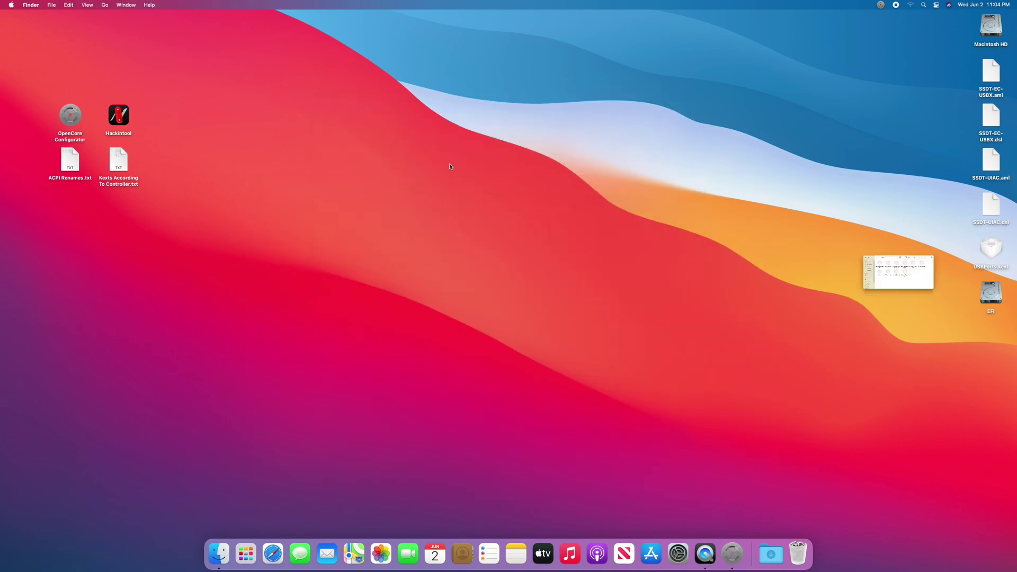
pyautogui.rightClick(991, 296)
pyautogui.click(940, 320)
# - Trash the leftover desktop SSDT and kext files, empty the Trash, and quit OpenCore Configurator
pyautogui.moveTo(964, 78); pyautogui.dragTo(985, 253)
pyautogui.rightClick(985, 253)
pyautogui.click(931, 273)
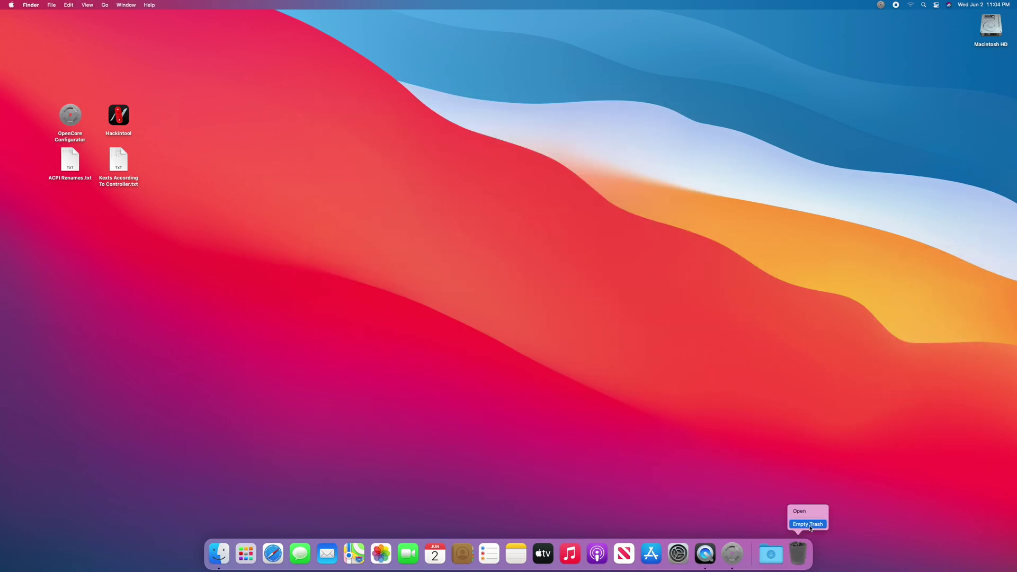
pyautogui.rightClick(728, 561)
pyautogui.click(732, 524)
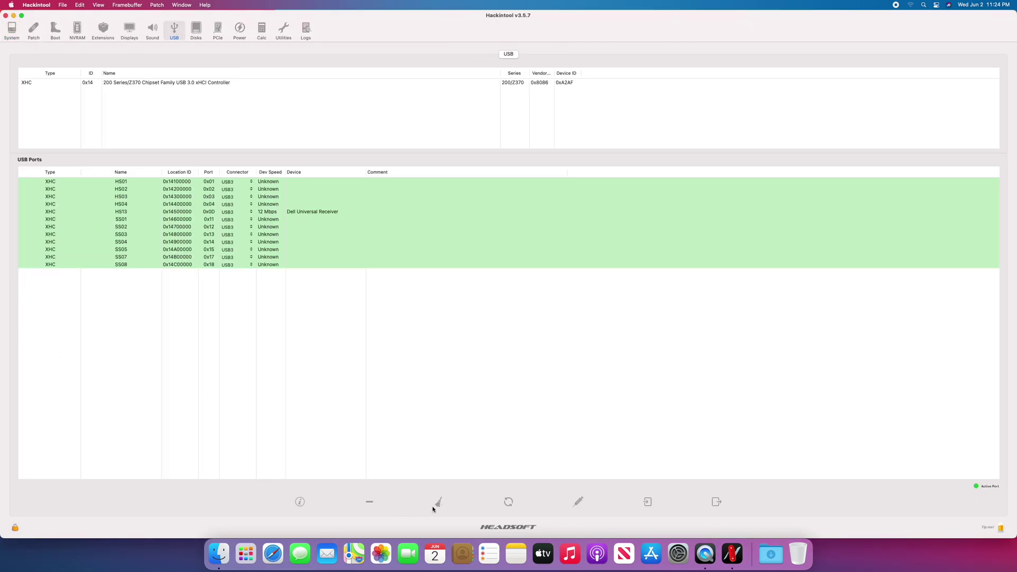
# - Clear and rescan the USB port list so SS01 and SS02 show active at 5 Gbps, then dismiss the Disk Not Ejected notification
pyautogui.click(438, 503)
pyautogui.click(509, 502)
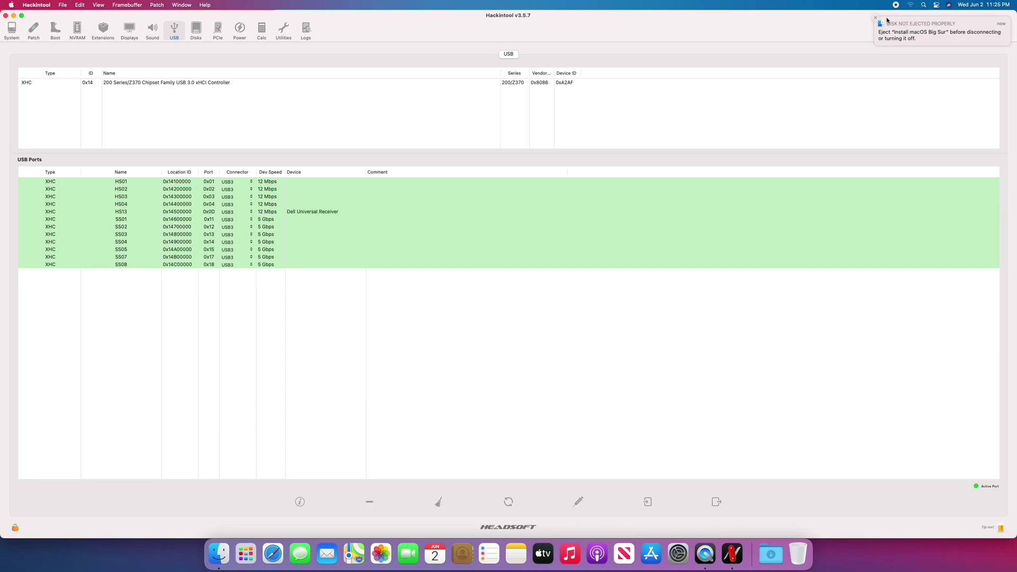
pyautogui.click(876, 17)
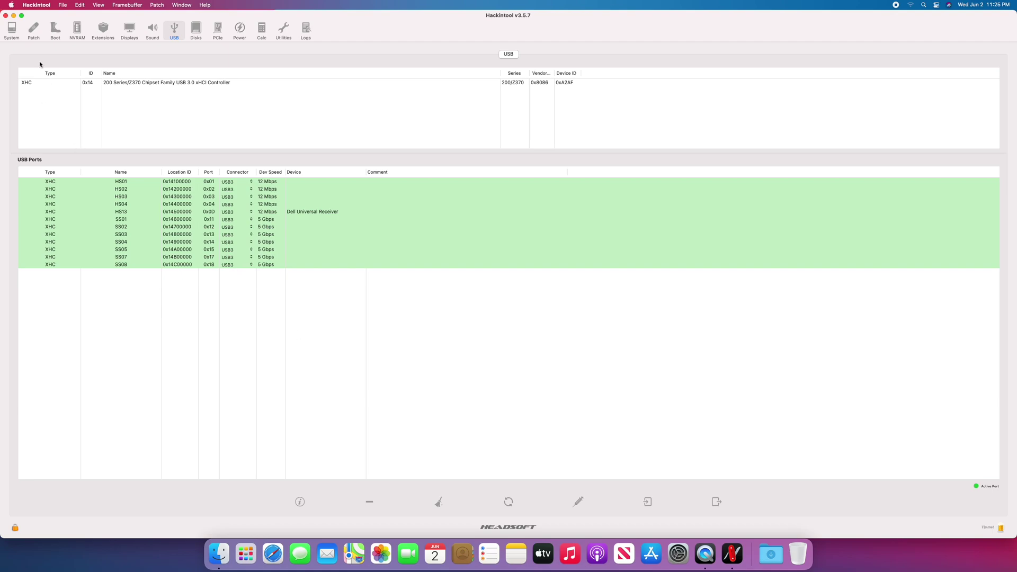
# - Quit Hackintool from its application menu, leaving only the Finder desktop
pyautogui.click(36, 5)
pyautogui.click(74, 84)
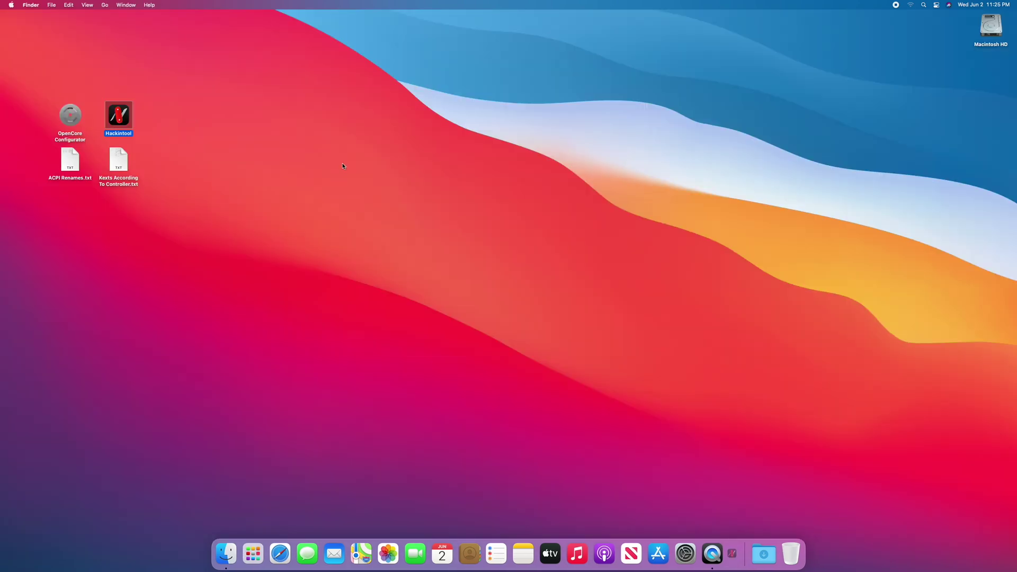